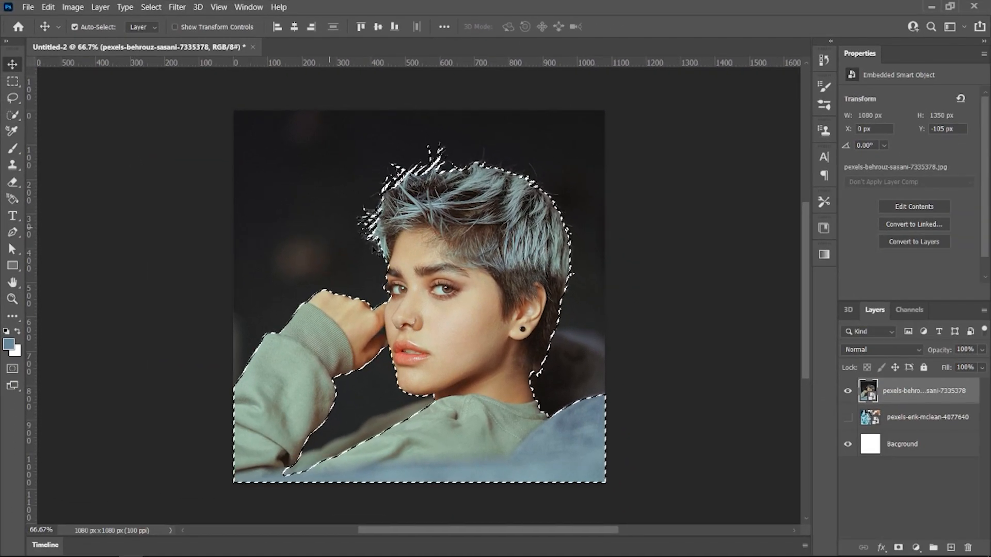
Copy the selected woman onto a new layer and hide the original portrait photo layer.
scroll(400, 415, "up", 5)
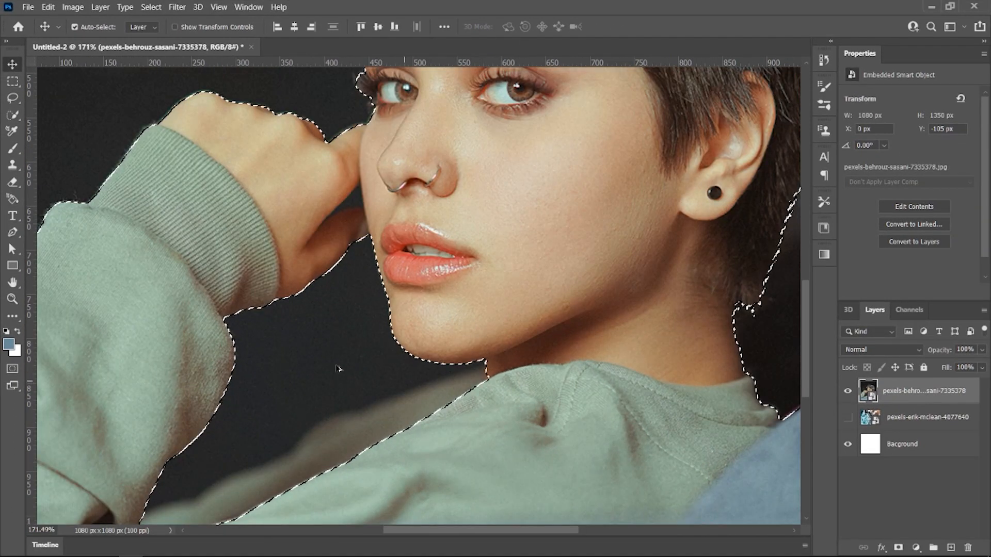
scroll(356, 377, "down", 5)
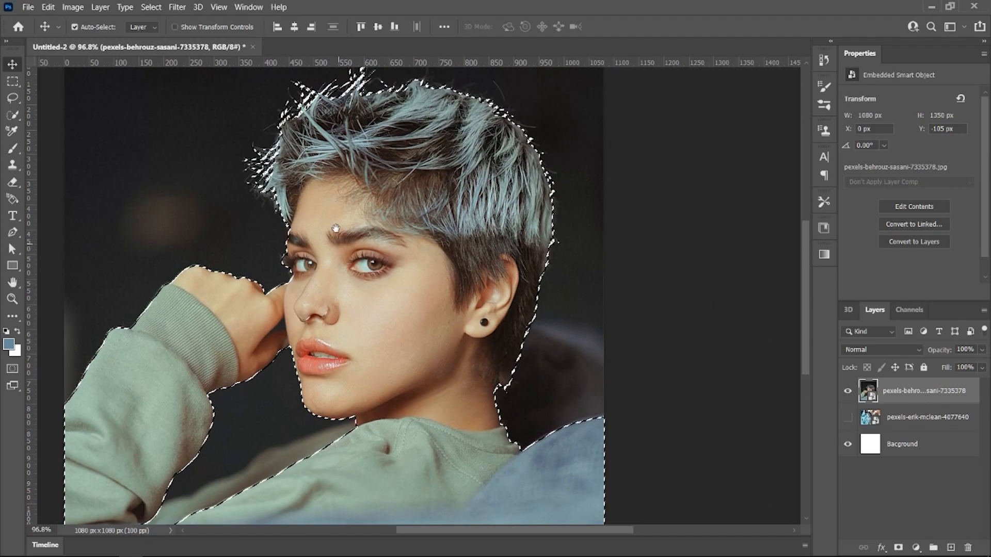
left_click_drag(343, 197, 297, 127)
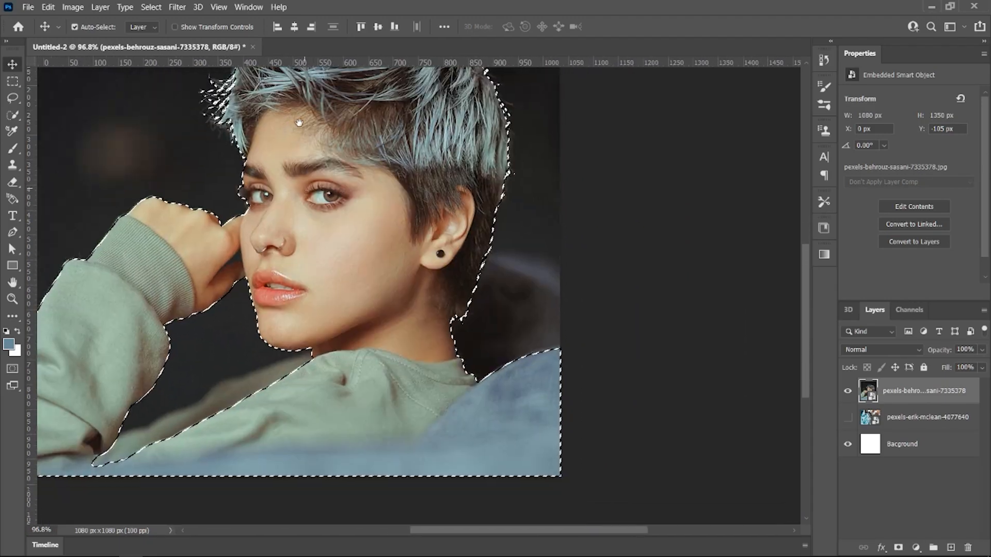
scroll(287, 317, "down", 2)
scroll(288, 318, "up", 8)
scroll(288, 318, "down", 8)
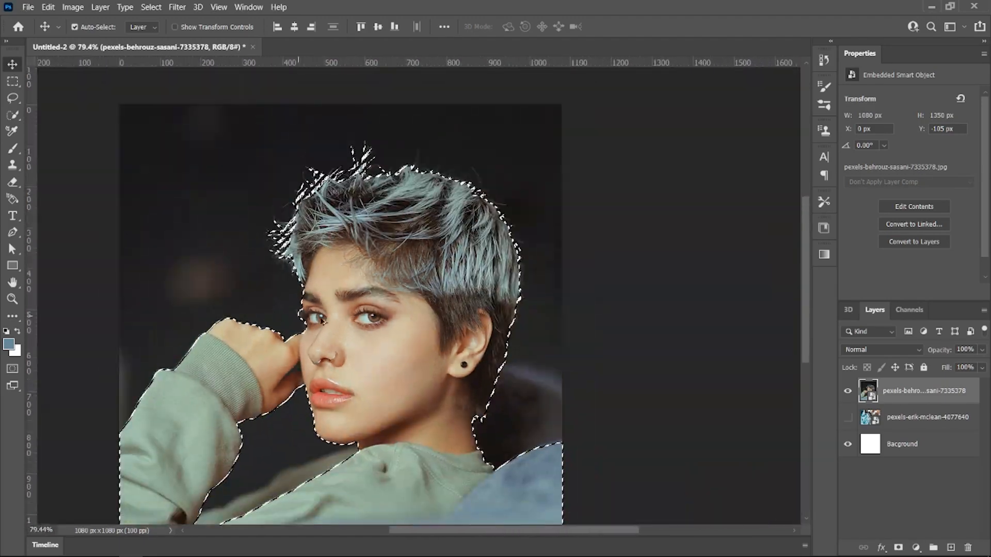
scroll(341, 294, "down", 2)
key("ctrl+j")
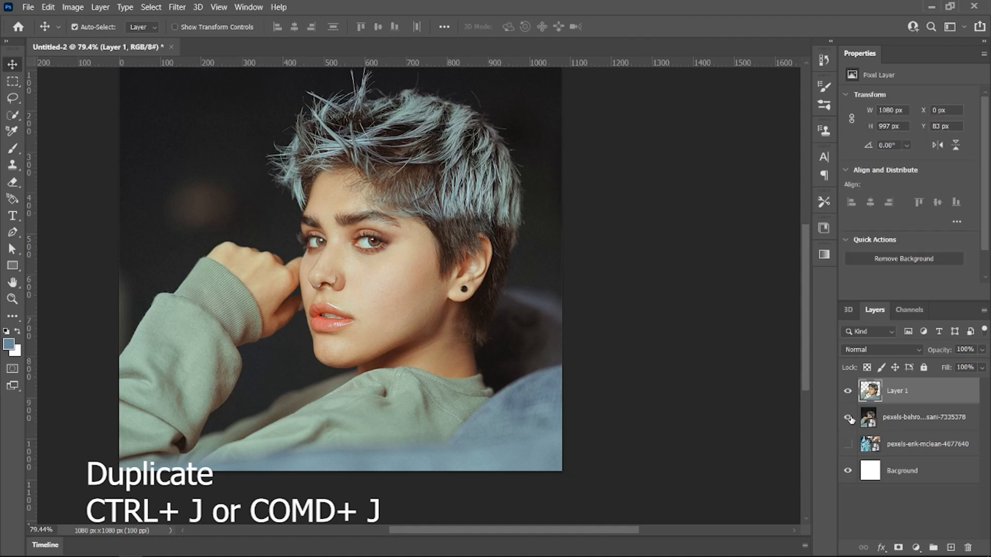
left_click(848, 417)
scroll(518, 401, "up", 2)
scroll(518, 400, "down", 2)
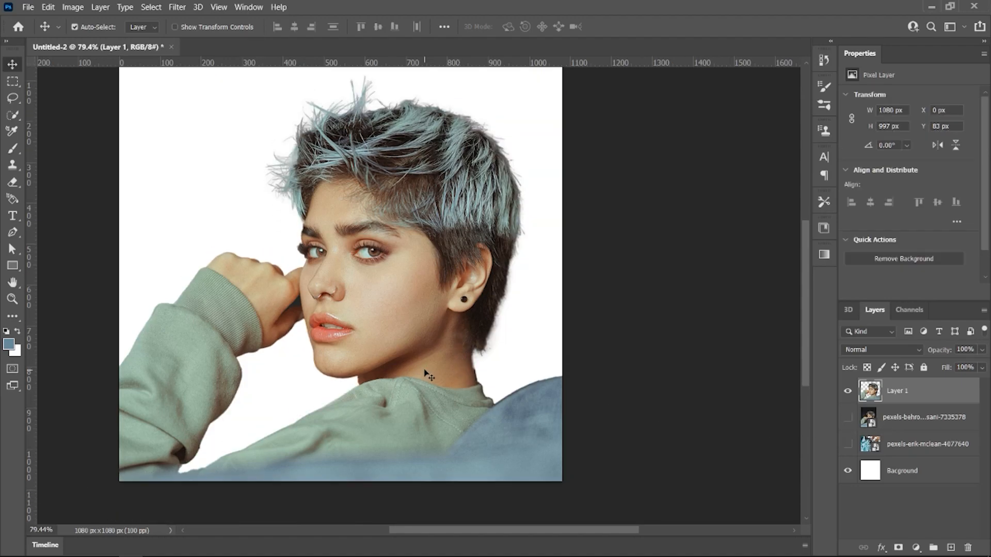
left_click_drag(429, 376, 490, 459)
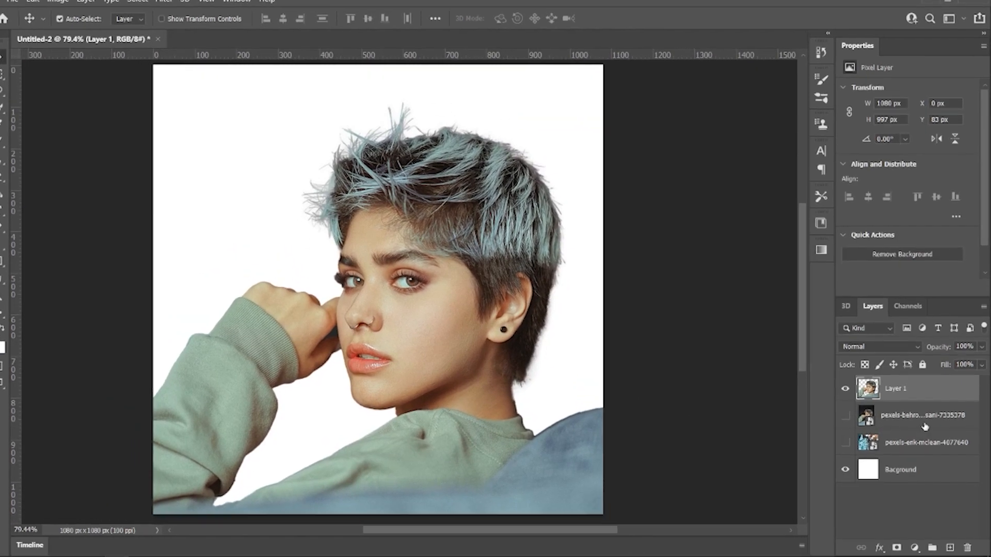
Rename the cut-out layer as Subject.
double_click(898, 389)
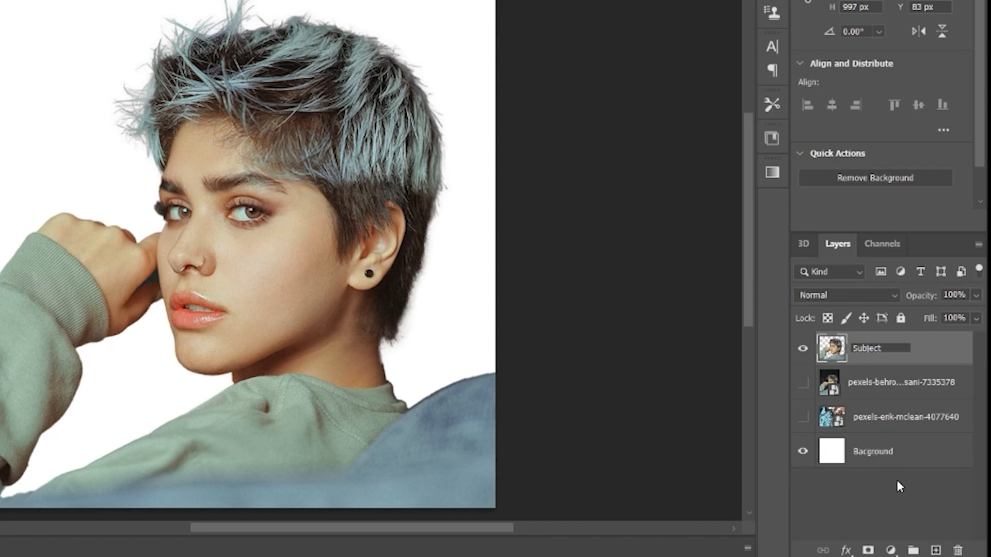
type("Subject")
left_click(898, 482)
Duplicate the Subject layer and merge the two copies into a single layer.
left_click(885, 353)
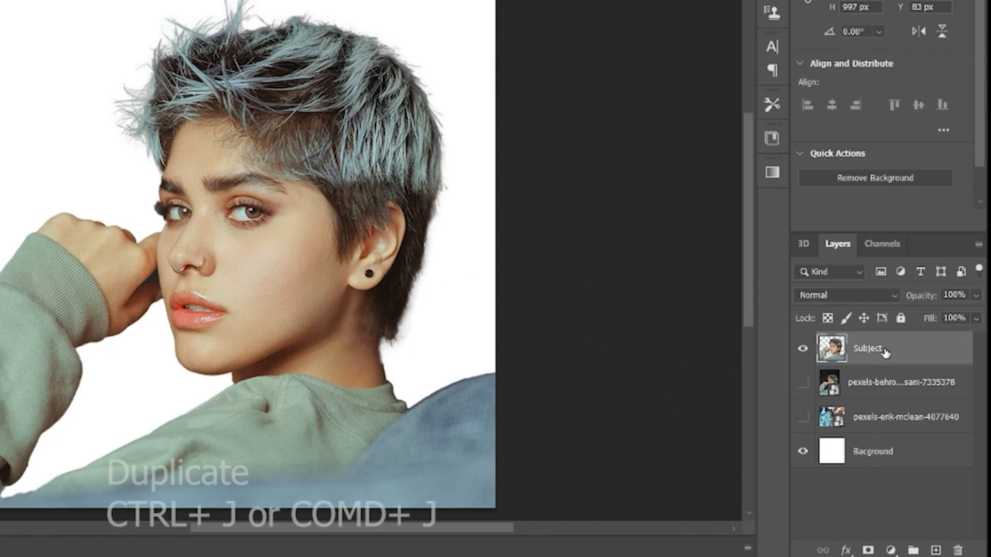
key("ctrl+j")
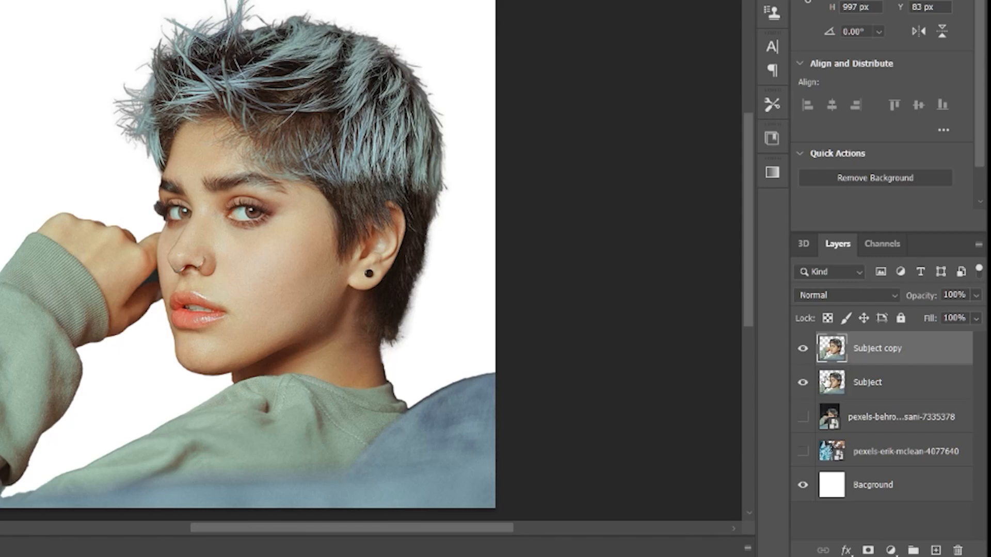
left_click(874, 382, "shift")
right_click(874, 382)
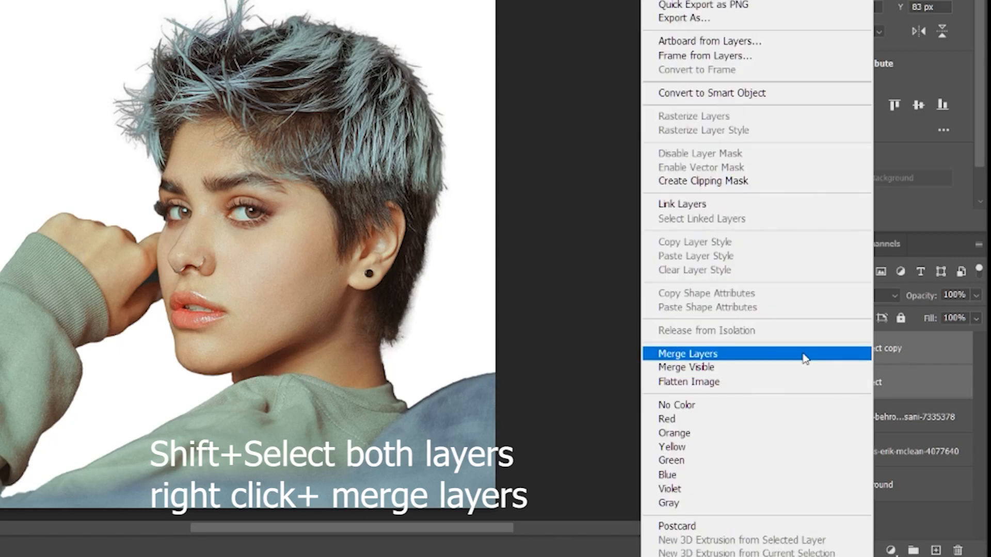
left_click(739, 361)
Load the Subject copy layer's outline as a selection and add a layer mask from it.
right_click(868, 357)
left_click(893, 348)
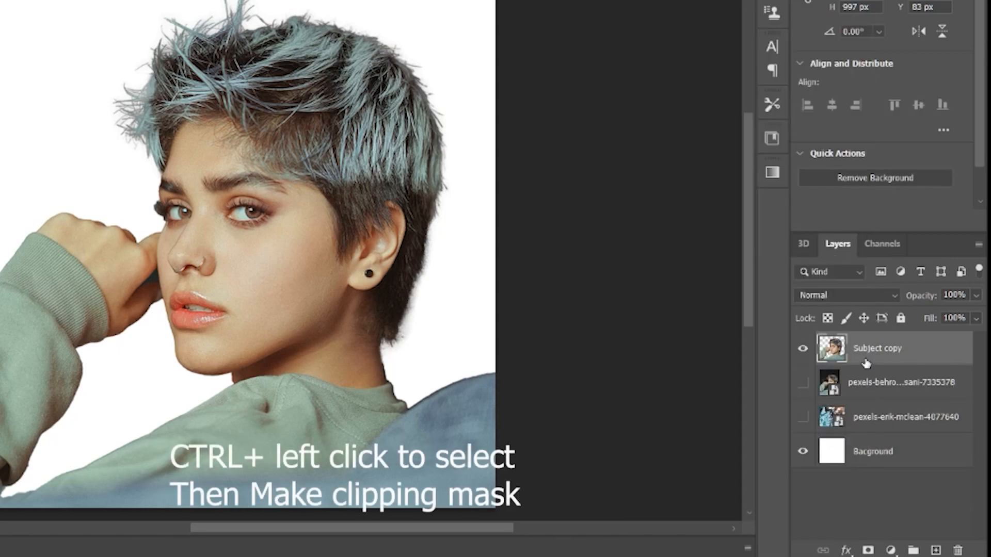
left_click(831, 348, "ctrl")
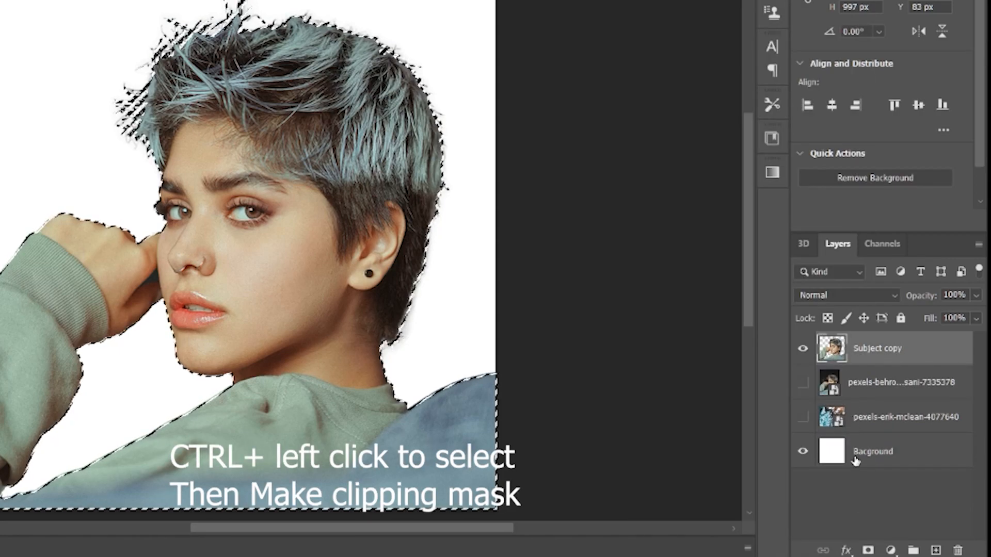
left_click(868, 550)
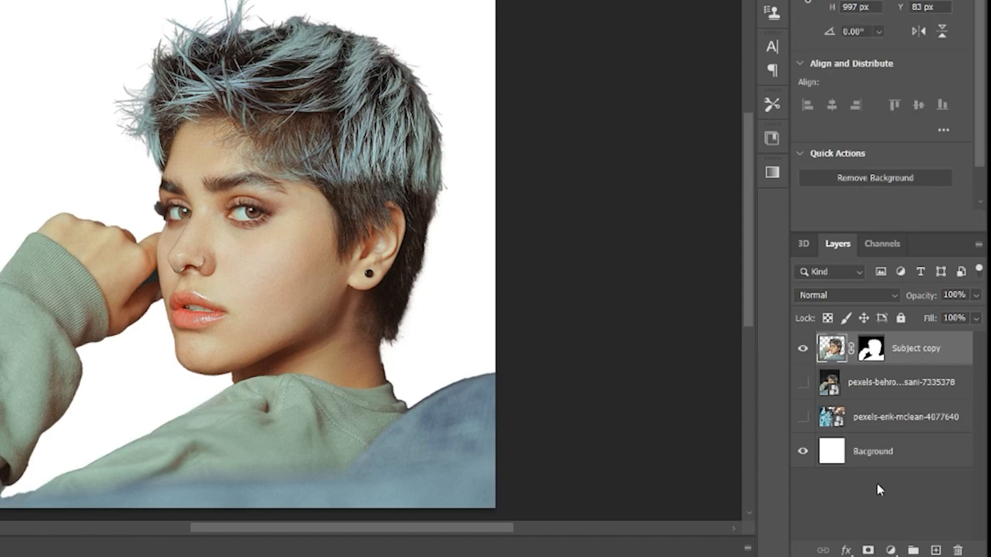
Add a Black & White adjustment layer and clip it to the Subject copy layer.
left_click(890, 550)
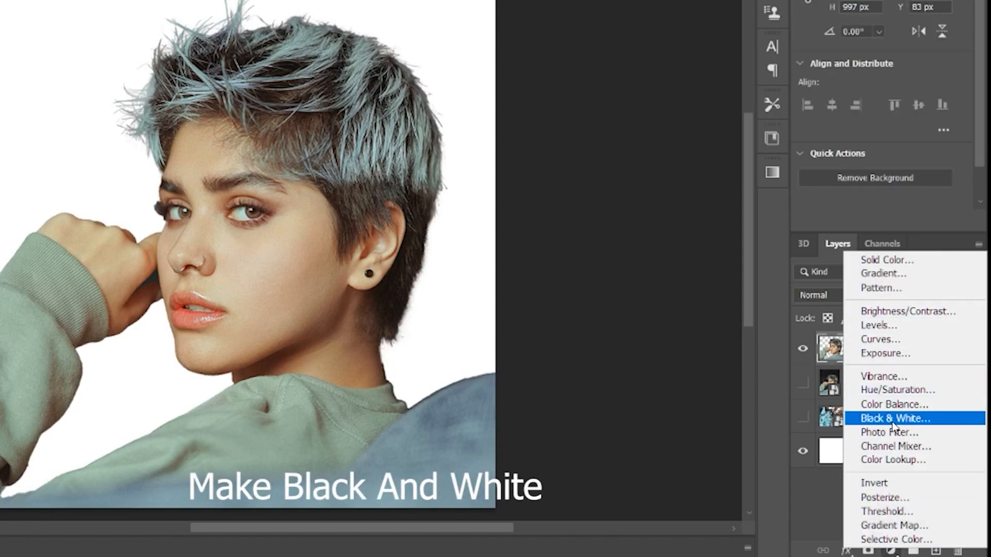
left_click(891, 419)
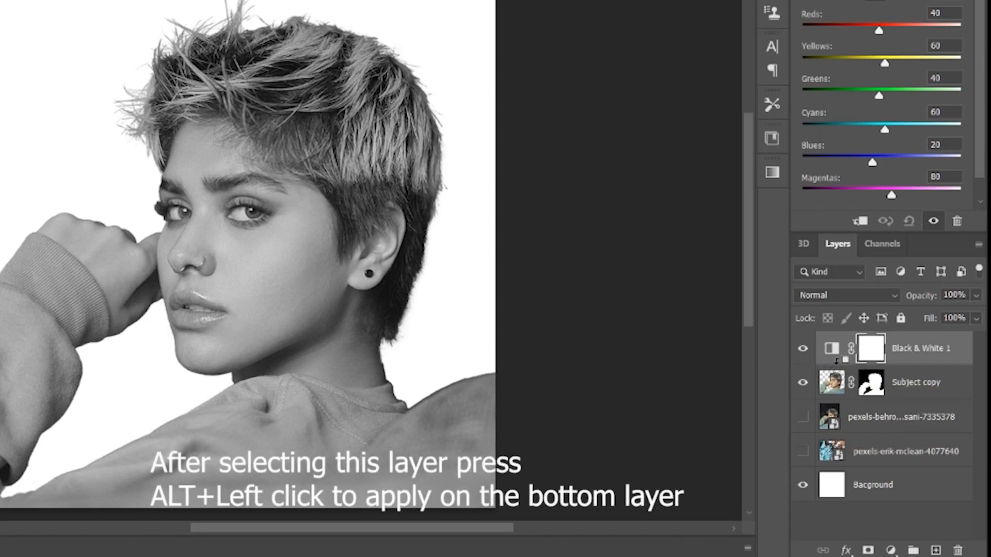
left_click(837, 361, "alt")
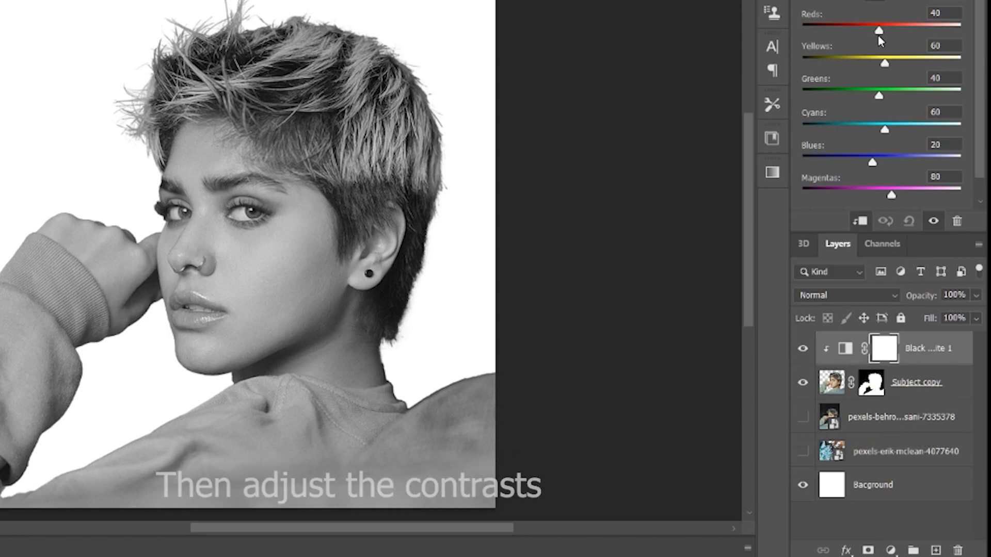
Set the Black & White mix to Reds 4, Yellows 51, Greens -14, Cyans 98, Blues 127 and Magentas 75.
left_click_drag(879, 32, 881, 63)
left_click_drag(881, 98, 855, 101)
mouse_move(886, 135)
left_mouse_down()
mouse_move(923, 135)
mouse_move(898, 134)
left_mouse_up()
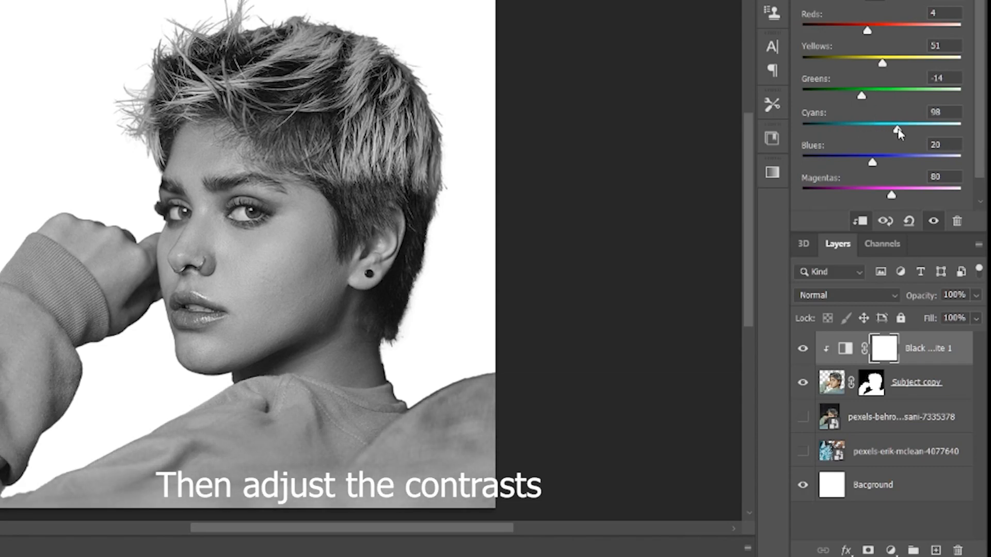
left_click_drag(860, 164, 908, 168)
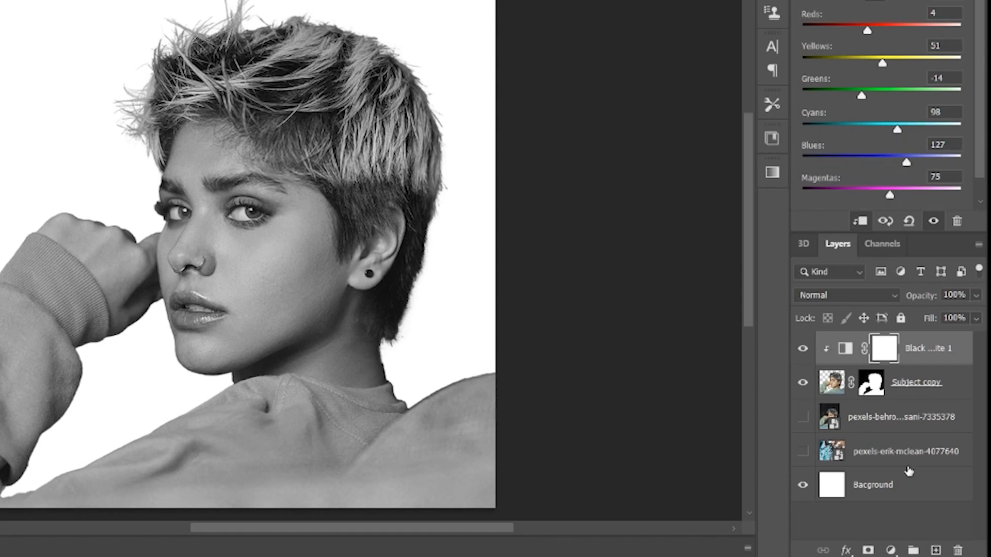
left_click(929, 526)
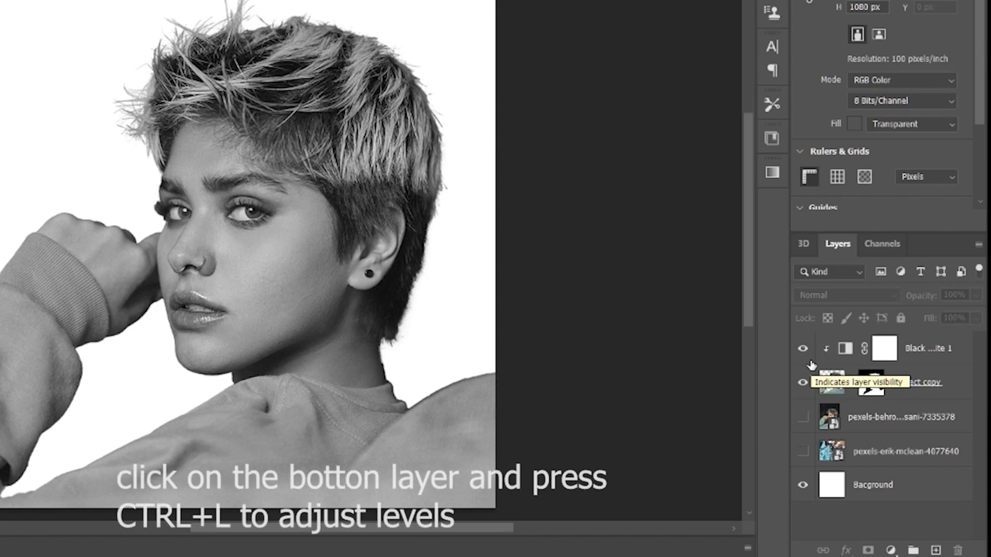
Adjust the Subject copy layer's input levels by raising the black point slightly and lowering the white point.
left_click(830, 386)
key("ctrl+l")
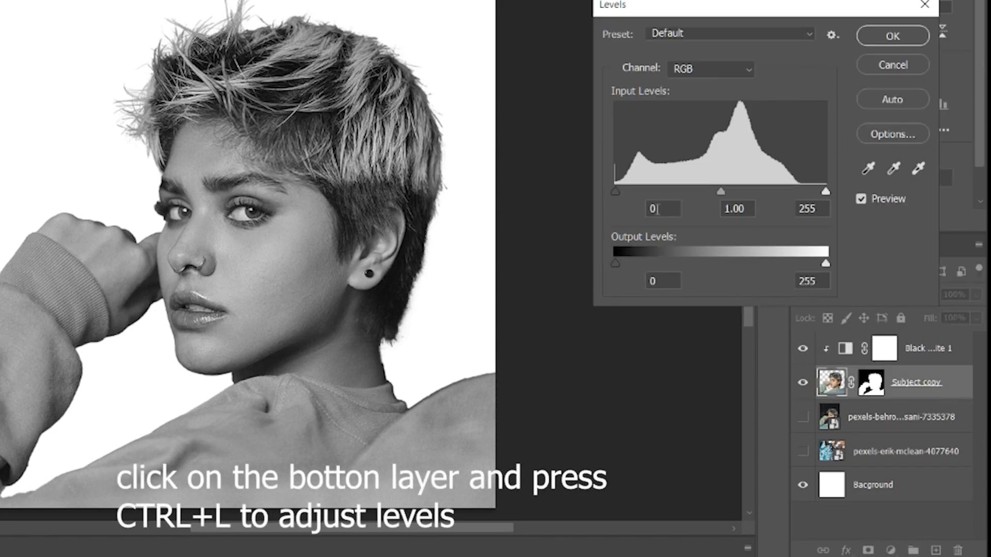
mouse_move(615, 189)
left_mouse_down()
mouse_move(631, 190)
mouse_move(618, 191)
left_mouse_up()
left_click_drag(824, 192, 810, 191)
left_click(893, 37)
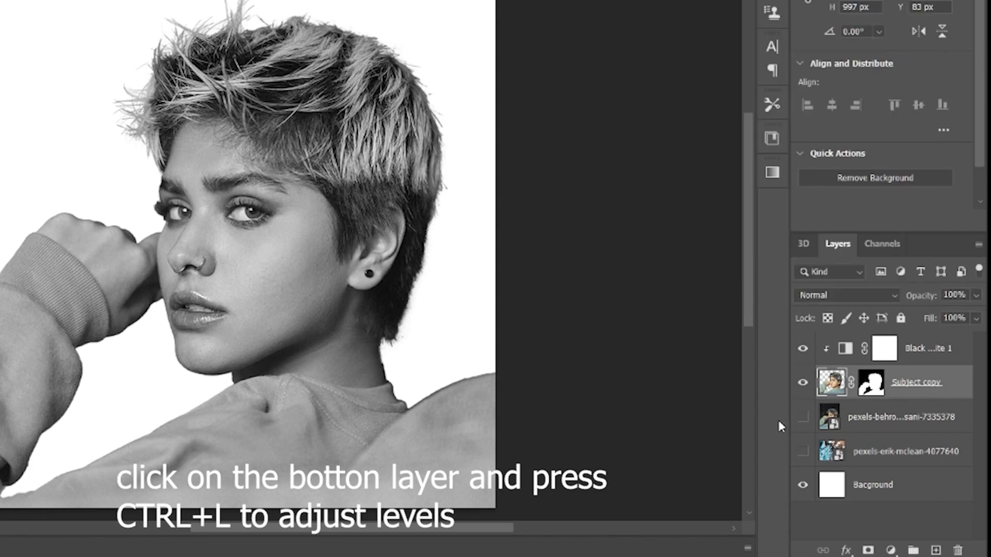
Move the rocky coast photo layer to the top of the layer stack and make it visible.
left_click(866, 452)
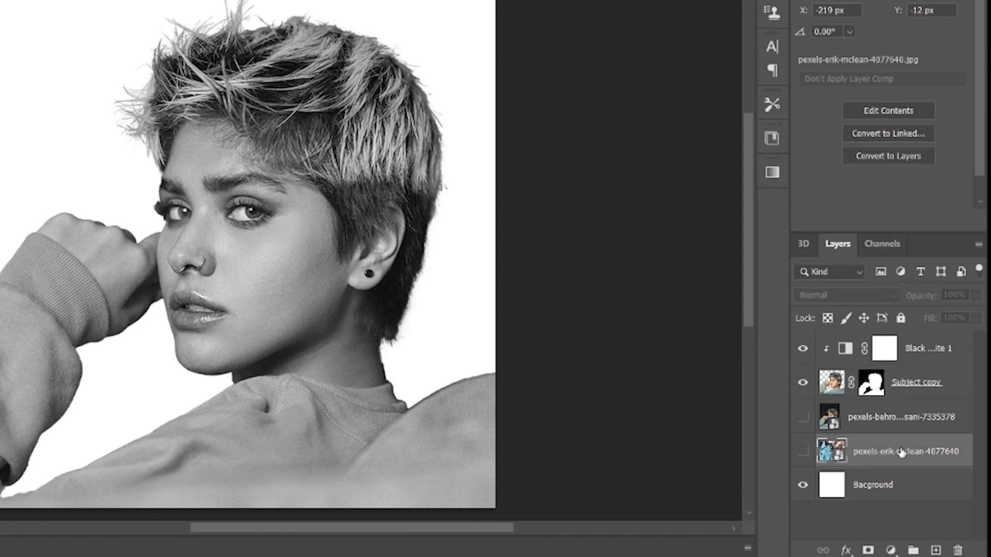
left_click_drag(866, 452, 895, 338)
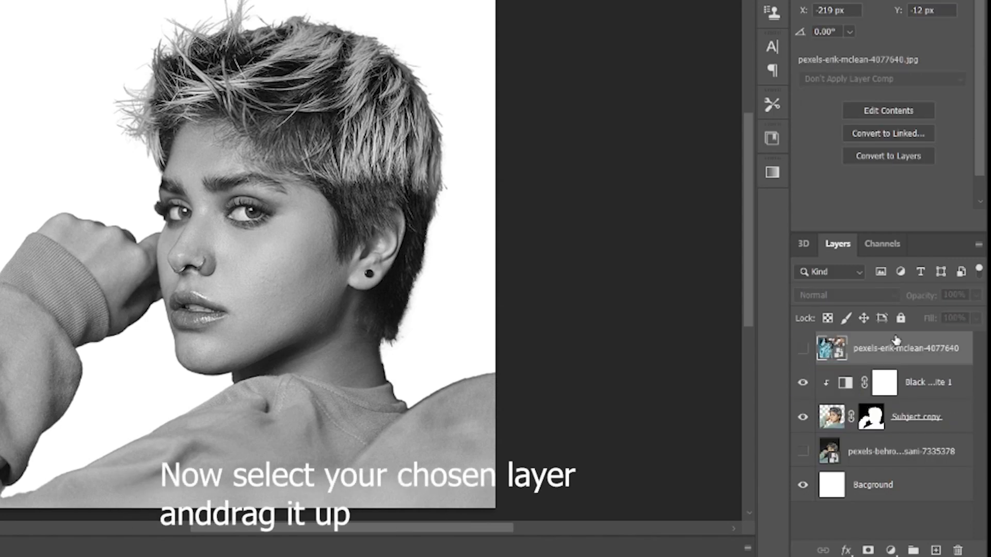
left_click(803, 350)
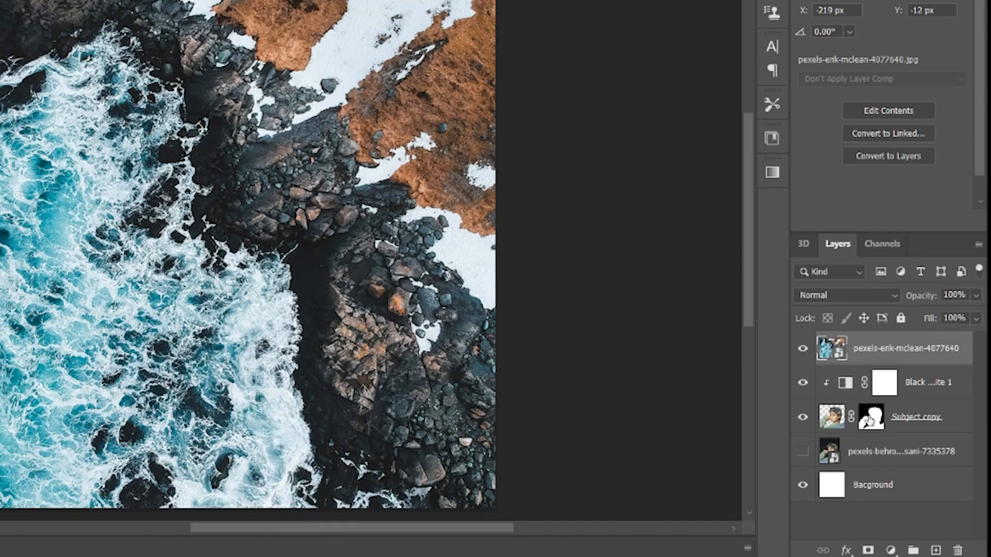
Copy the Subject copy layer's mask onto the coast photo layer and keep the Subject copy mask linked to its layer.
left_click(872, 418)
left_click(852, 418)
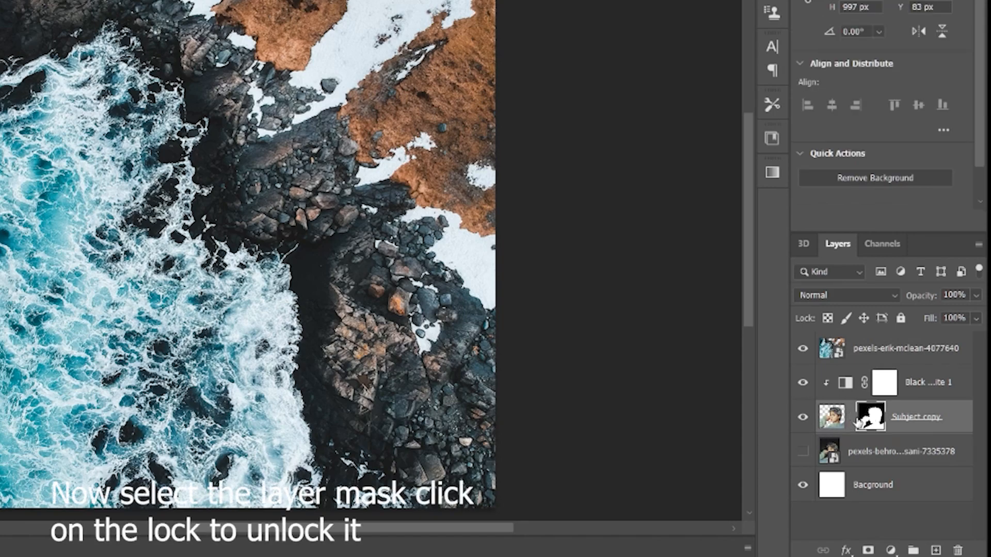
left_click_drag(872, 422, 858, 363)
left_click(851, 417)
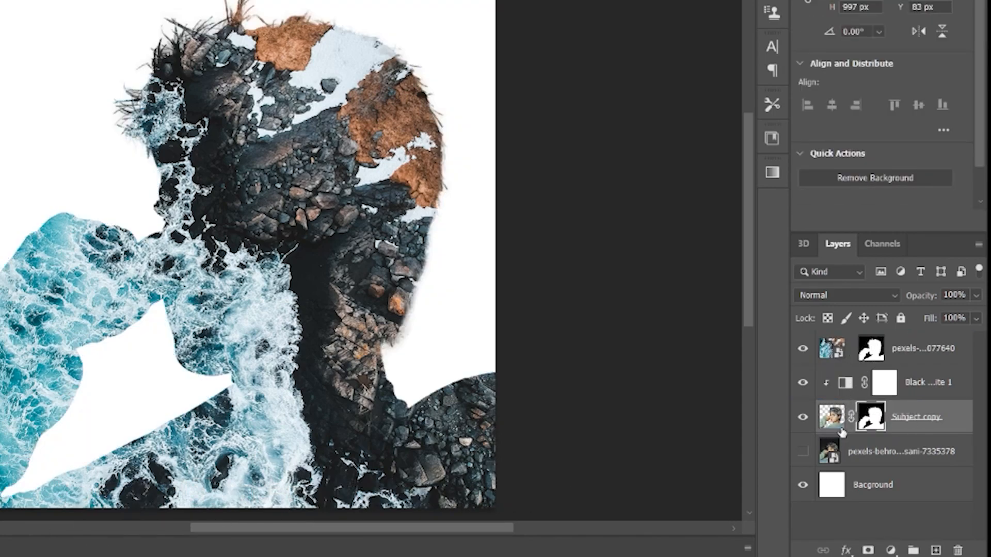
Transform the coast photo inside its mask to 32.78% scale and 131.19° rotation, placing the waves over the head and the rocks over the shoulders.
left_click(832, 348)
left_click_drag(413, 308, 493, 305)
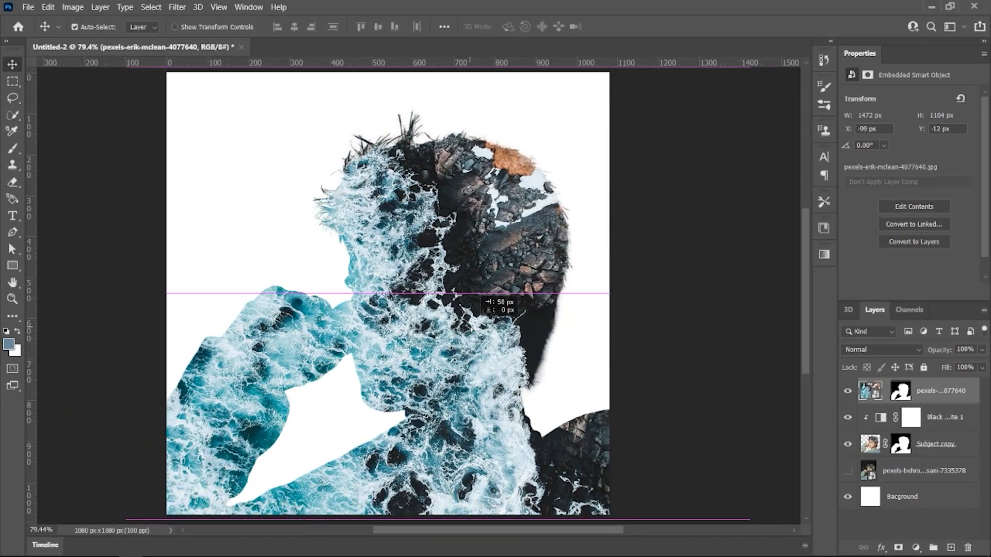
key("ctrl+t")
left_click_drag(783, 283, 403, 362)
left_click_drag(489, 240, 515, 280)
left_click_drag(645, 474, 725, 539)
left_click_drag(486, 309, 466, 276)
key("Return")
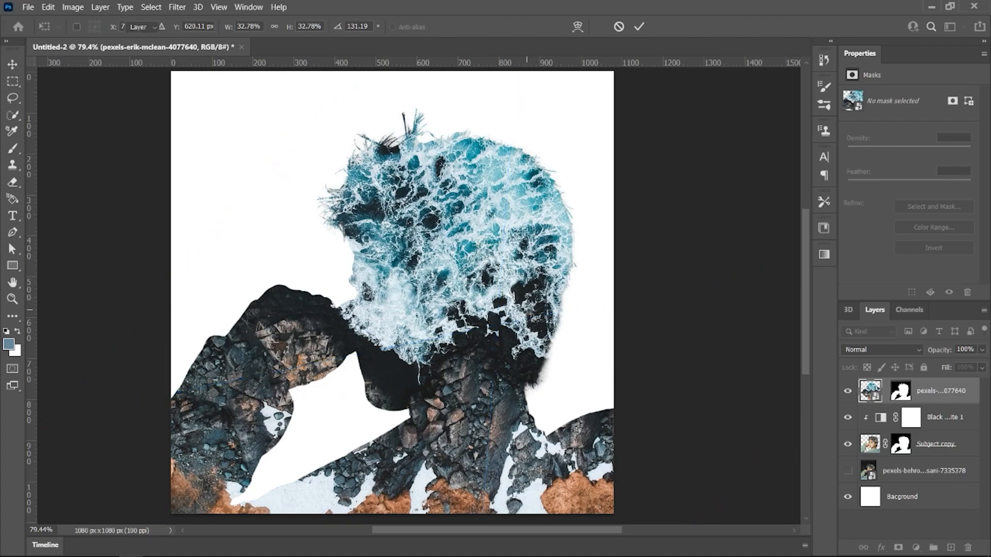
key("ctrl+0")
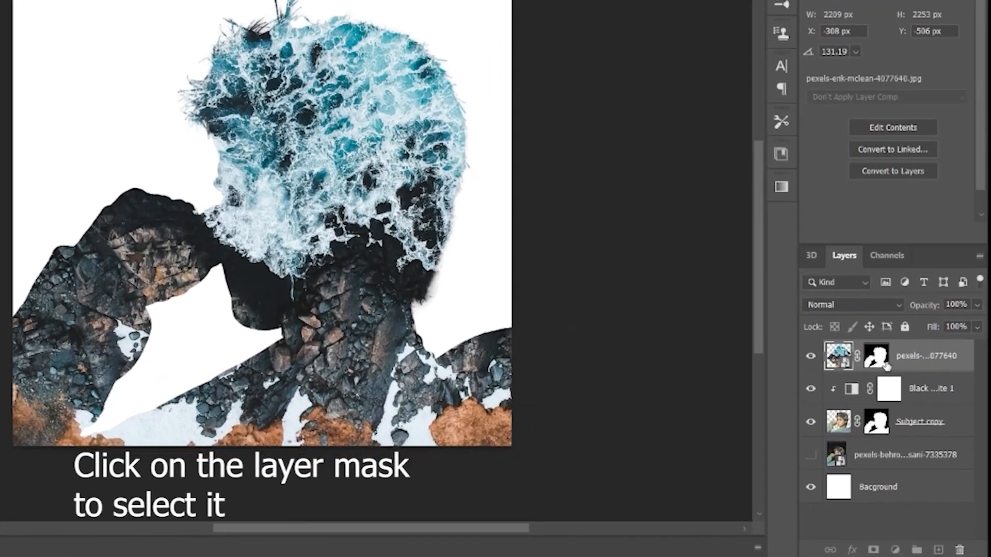
Paint black on the coast layer's mask over the face with a soft 250 px brush at 34% opacity and 55% flow.
left_click(902, 394)
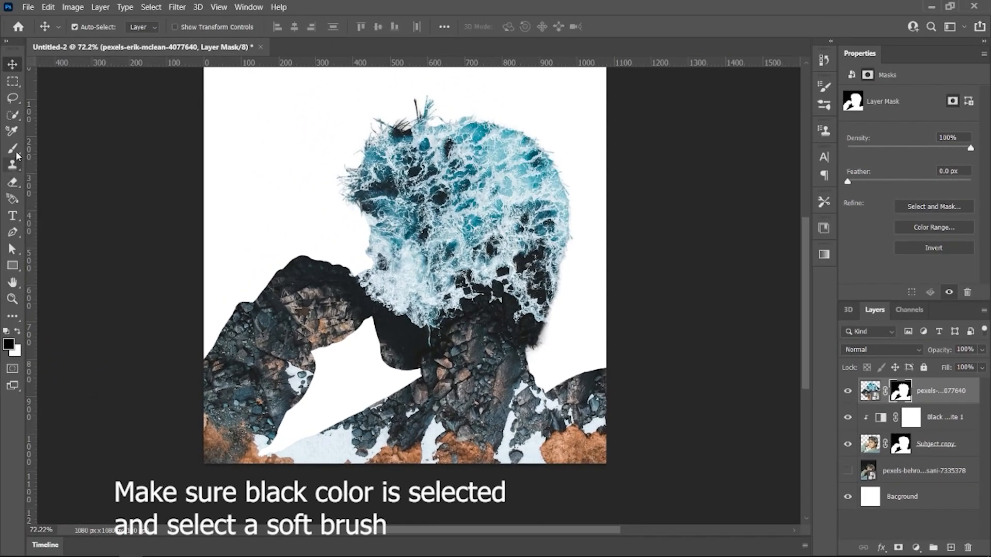
left_click(12, 148)
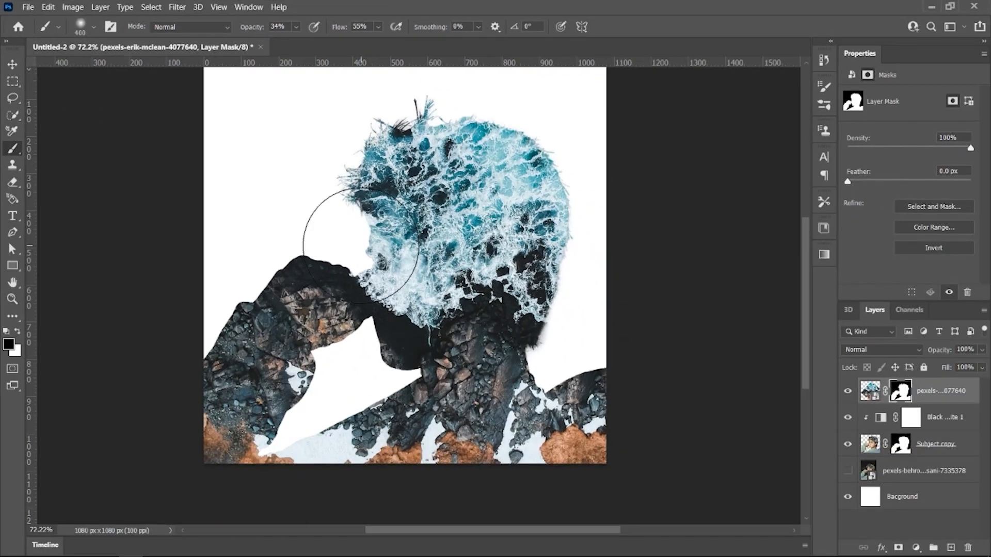
key("bracketleft")
key("bracketleft")
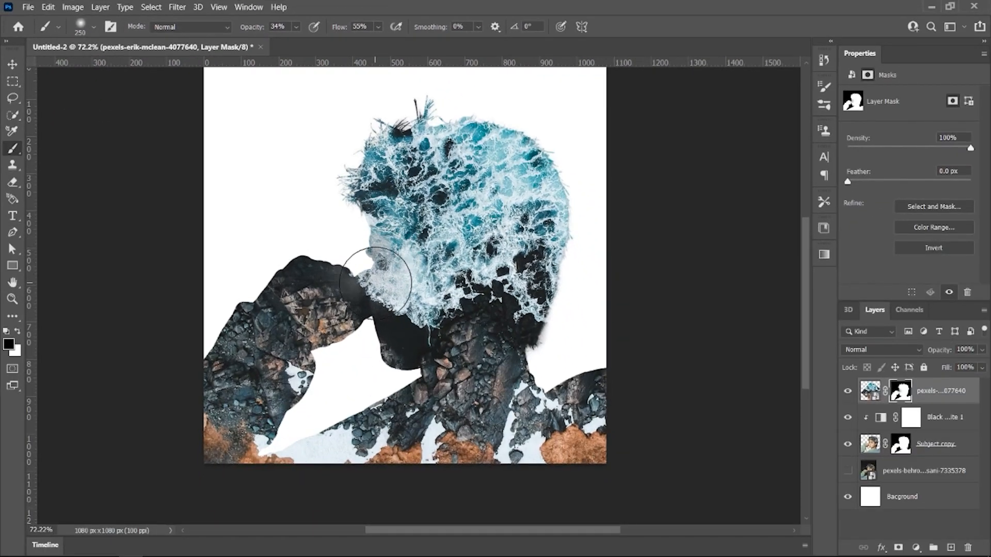
scroll(375, 281, "up", 3)
mouse_move(375, 281)
left_mouse_down()
mouse_move(364, 232)
mouse_move(365, 287)
mouse_move(417, 324)
mouse_move(390, 328)
left_mouse_up()
mouse_move(439, 245)
left_mouse_down()
mouse_move(451, 228)
mouse_move(366, 242)
mouse_move(396, 253)
mouse_move(394, 244)
mouse_move(474, 246)
mouse_move(472, 262)
mouse_move(490, 274)
mouse_move(520, 356)
mouse_move(490, 307)
mouse_move(522, 355)
mouse_move(503, 420)
mouse_move(546, 390)
mouse_move(499, 362)
left_mouse_up()
Set the brush opacity to 42% and paint more of the coast texture away from the face and the raised hand.
left_click(295, 26)
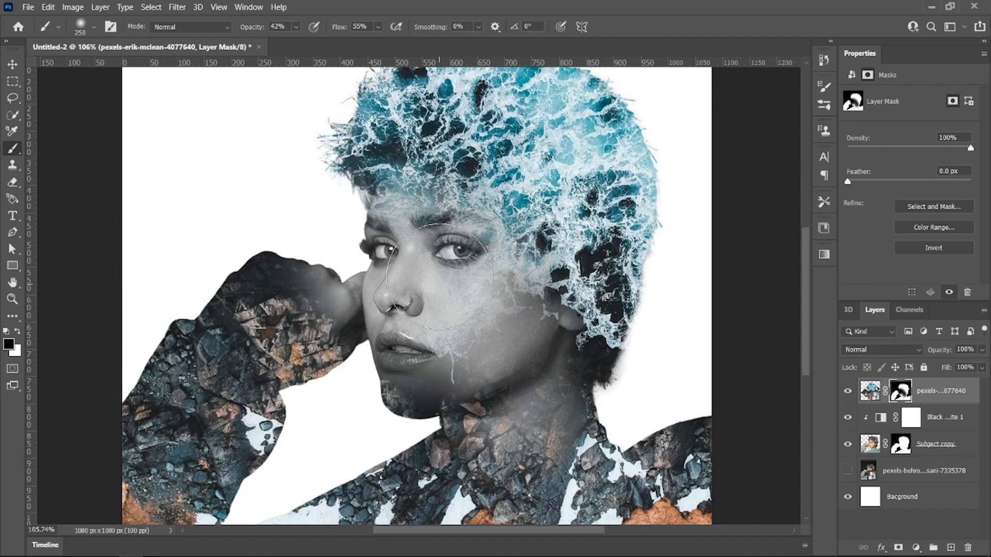
mouse_move(484, 271)
left_mouse_down()
mouse_move(547, 242)
mouse_move(542, 310)
left_mouse_up()
mouse_move(289, 304)
left_mouse_down()
mouse_move(245, 276)
mouse_move(270, 298)
mouse_move(298, 301)
mouse_move(343, 354)
left_mouse_up()
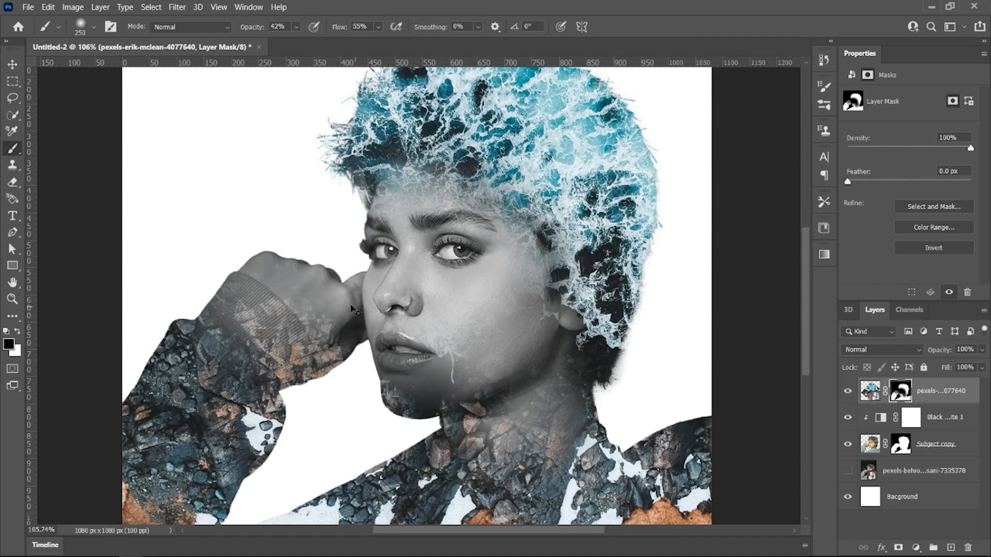
Touch up the coast layer's mask along the jaw and neck below the ear with the soft brush.
mouse_move(570, 378)
left_mouse_down()
mouse_move(542, 342)
mouse_move(530, 354)
left_mouse_up()
key("v")
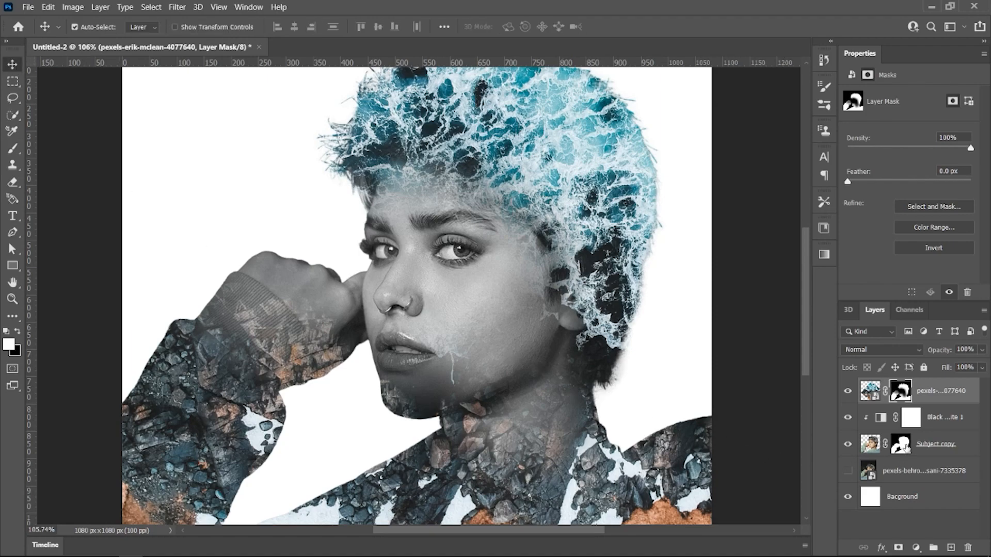
scroll(567, 400, "down", 3)
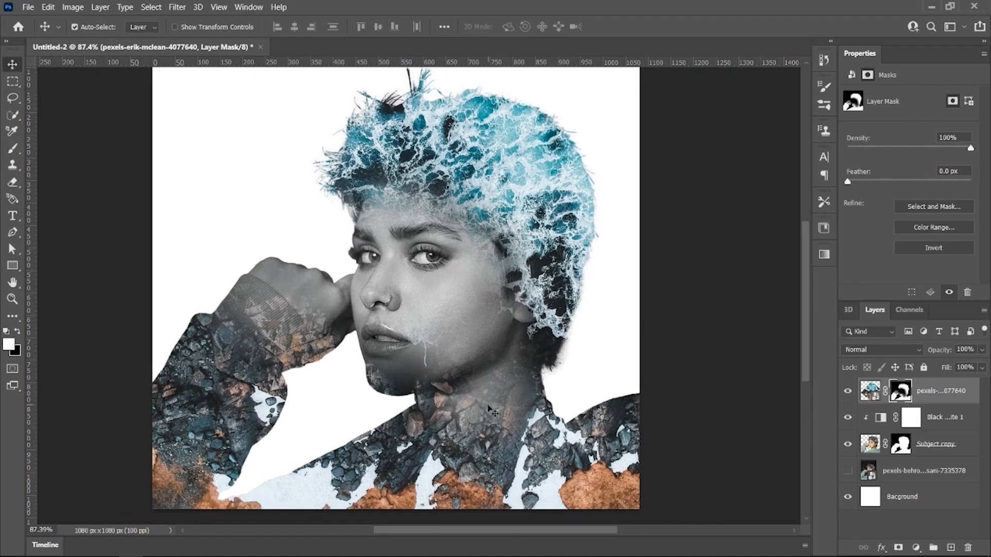
Reduce the brush to 125 px and paint black on the coast layer's mask to clear the texture from the lips and cheek.
left_click(12, 149)
scroll(410, 391, "up", 3)
left_click_drag(454, 397, 406, 305)
key("ctrl+z")
key("bracketleft")
key("bracketleft")
key("bracketleft")
key("bracketleft")
mouse_move(366, 327)
left_mouse_down()
mouse_move(391, 341)
mouse_move(417, 324)
left_mouse_up()
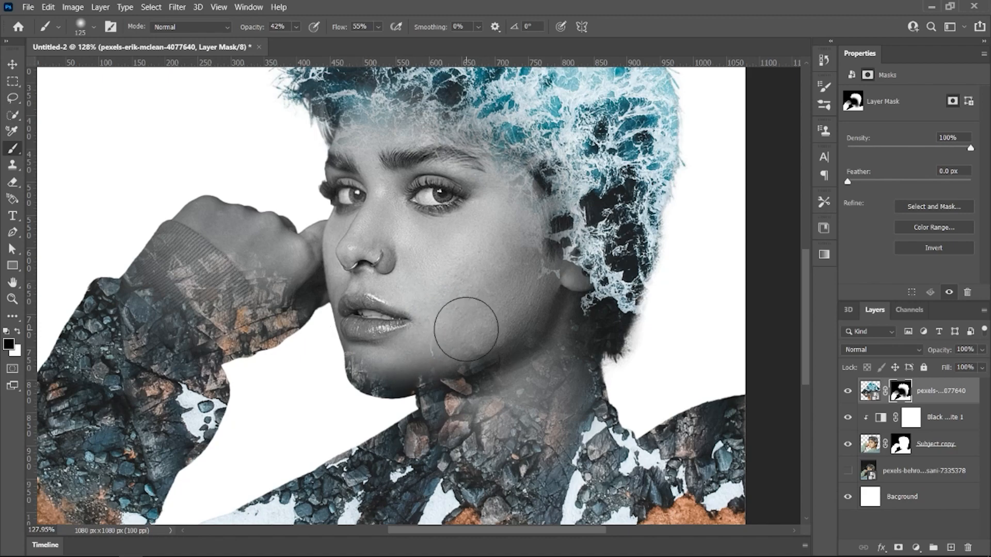
key("ctrl+0")
key("v")
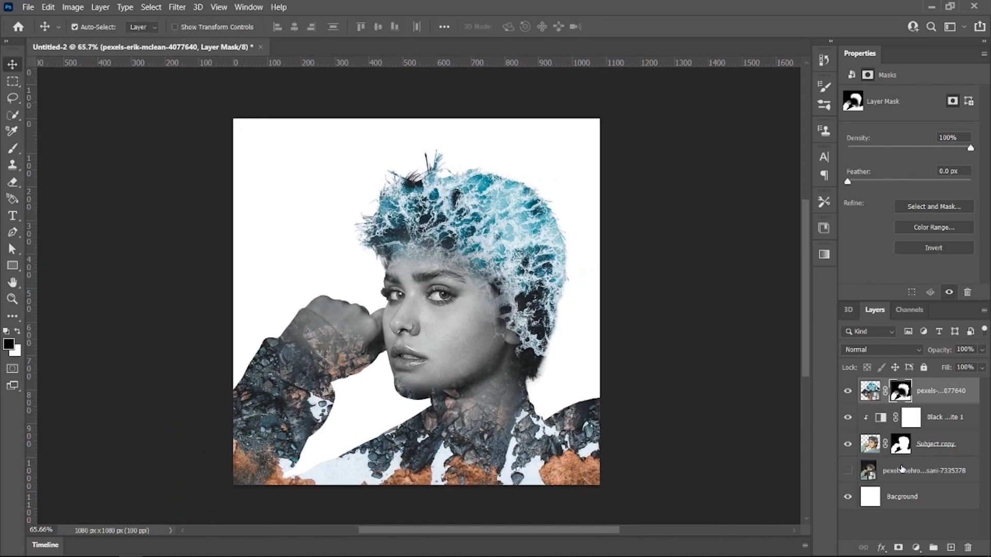
Add a reversed linear Gradient Overlay to the Bacground layer at a 12° angle and 137% scale.
left_click(876, 497)
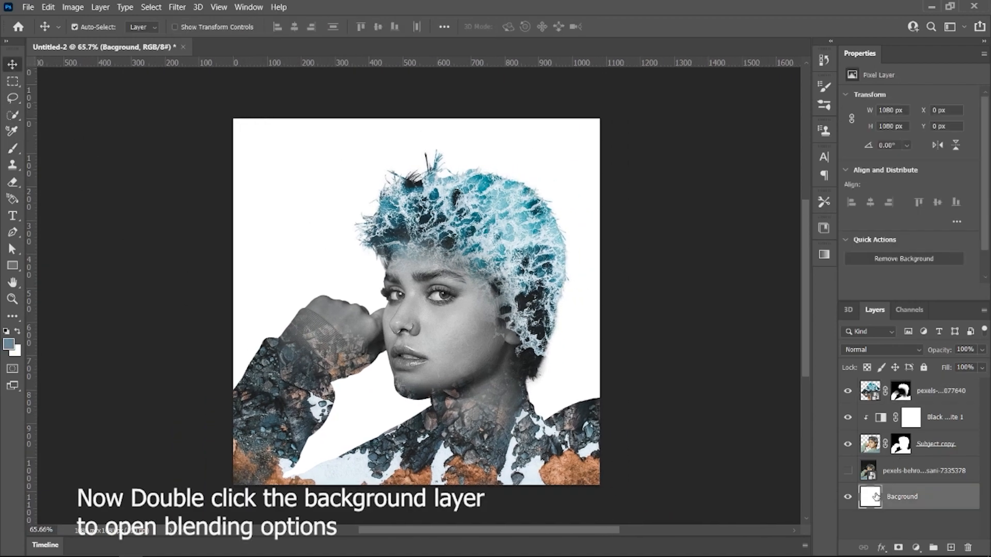
double_click(950, 497)
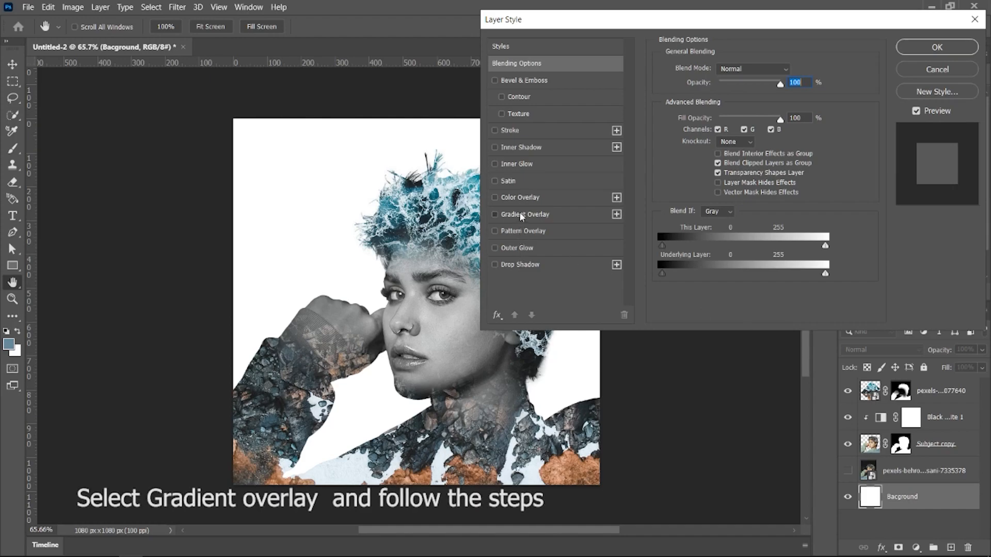
left_click(569, 213)
Use pale blue and teal #208b90 as the overlay's gradient stops and apply the layer style.
left_click(764, 98)
double_click(966, 416)
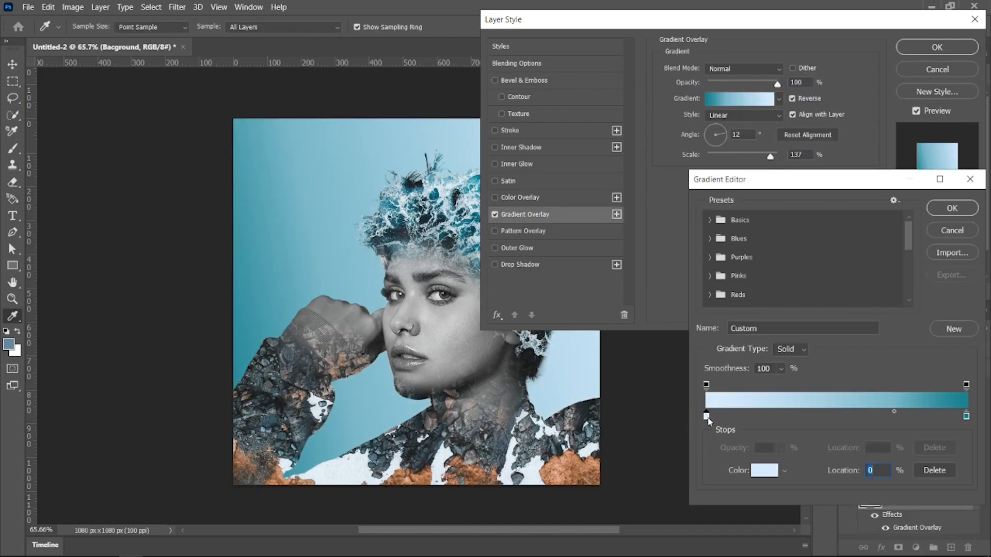
left_click(862, 295)
double_click(966, 416)
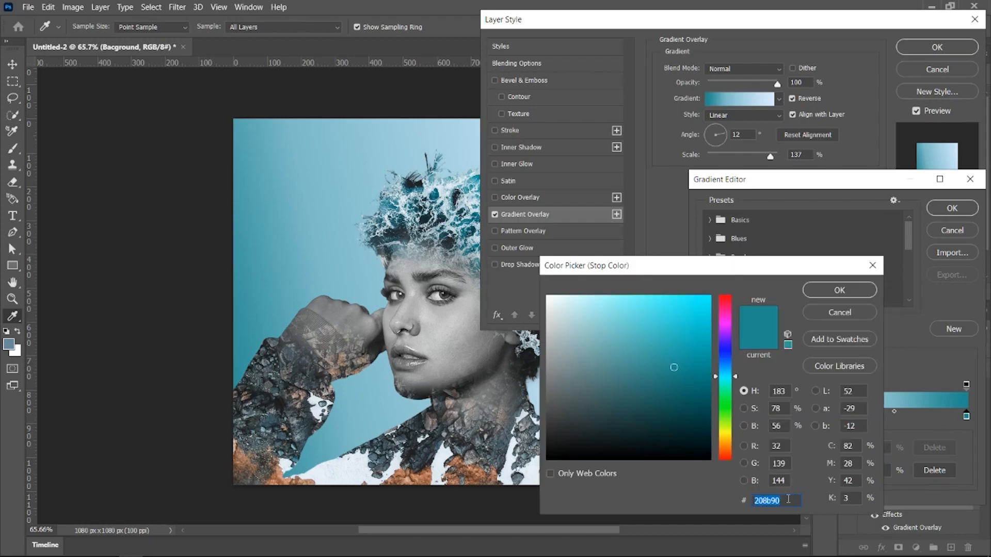
left_click(828, 295)
left_click(952, 207)
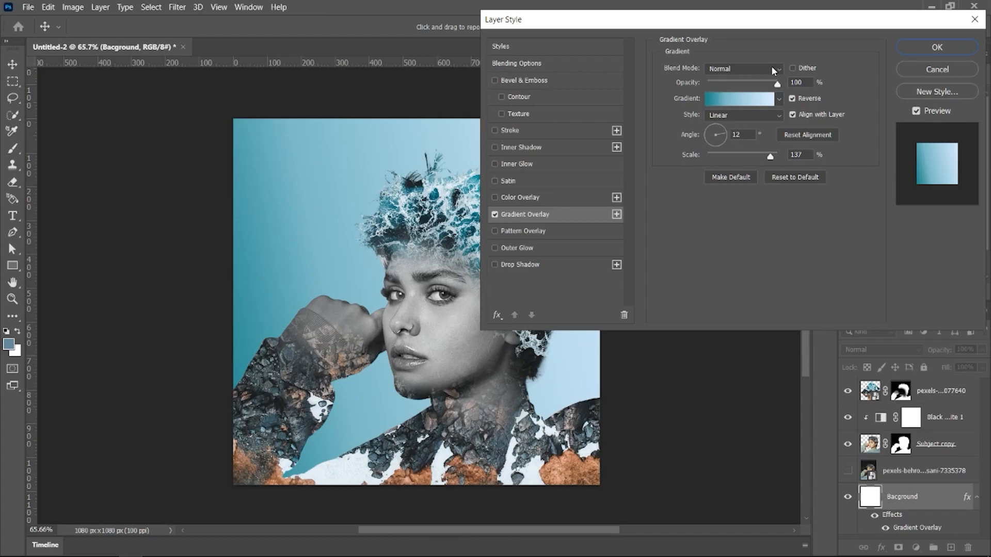
left_click(943, 49)
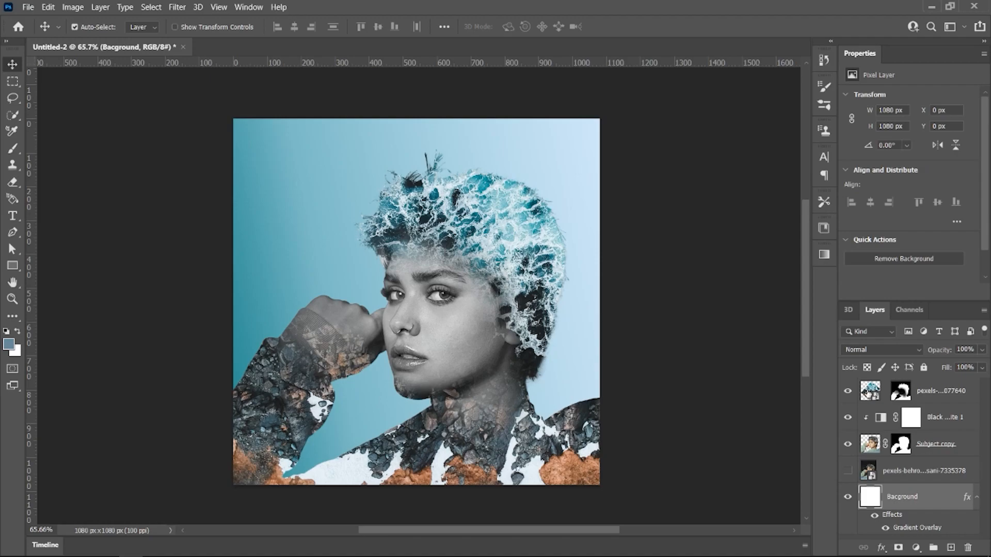
Duplicate the coast photo layer beneath Subject copy, directly above the Bacground layer, and delete the duplicate's mask.
left_click(869, 393)
left_click_drag(869, 394, 869, 462)
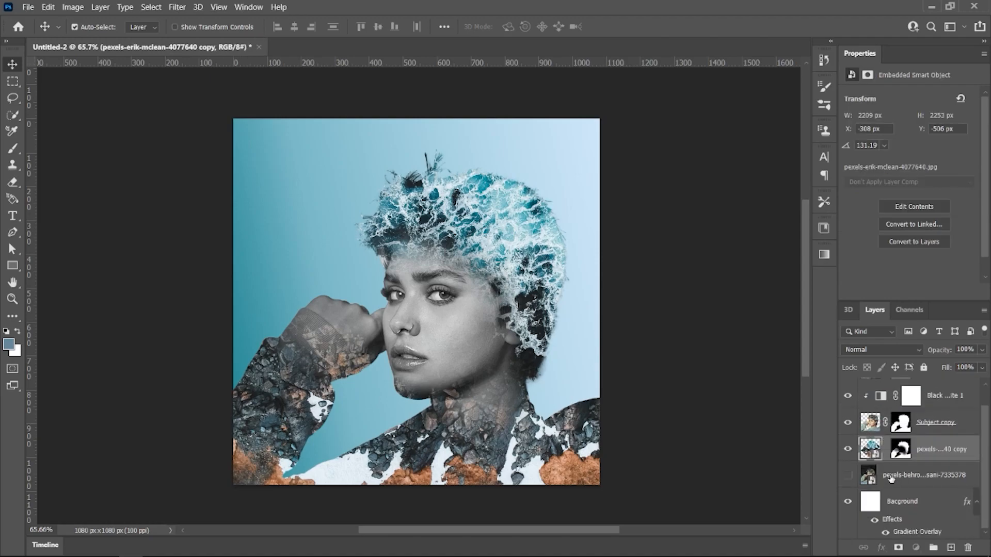
left_click_drag(870, 502, 872, 474)
scroll(873, 474, "up", 1)
left_click(901, 470)
key("Delete")
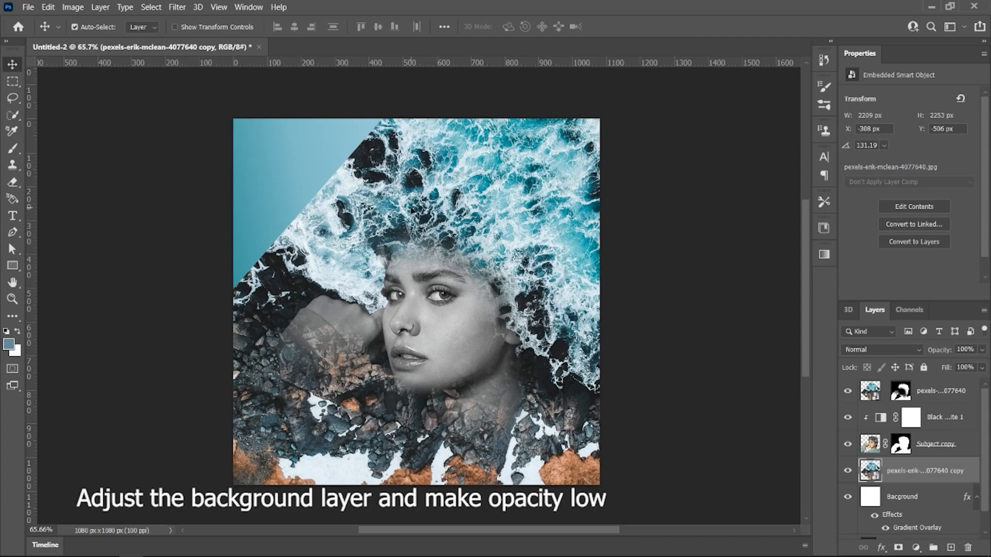
Transform the duplicated coast photo to 37.90% scale and 89.71° rotation behind the subject, and set its layer opacity to 8%.
key("ctrl+t")
left_click_drag(687, 454, 720, 330)
left_click_drag(347, 228, 245, 39)
scroll(642, 184, "up", 1)
left_click_drag(645, 173, 673, 156)
left_click_drag(631, 480, 644, 480)
left_click_drag(359, 126, 337, 159)
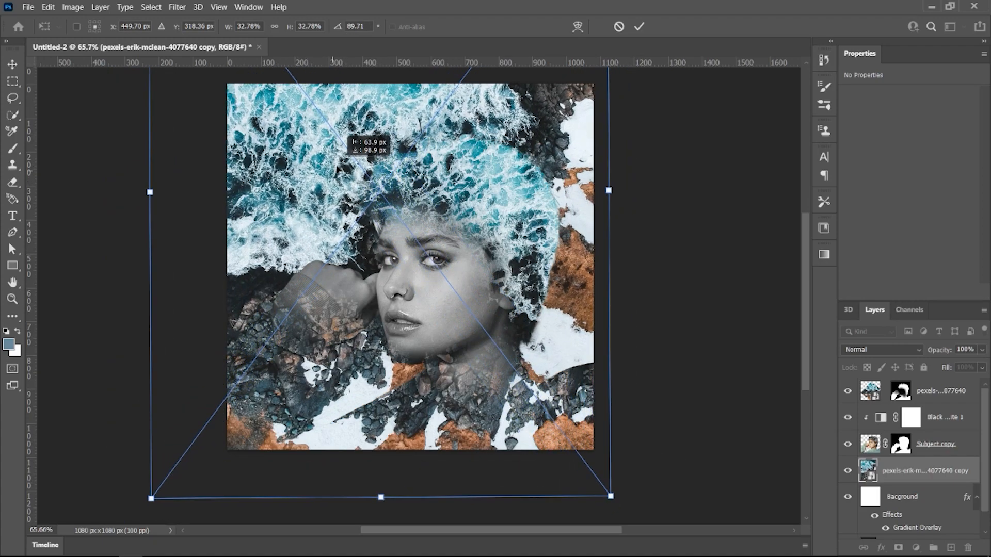
left_click_drag(609, 190, 679, 192)
left_click_drag(577, 199, 556, 143)
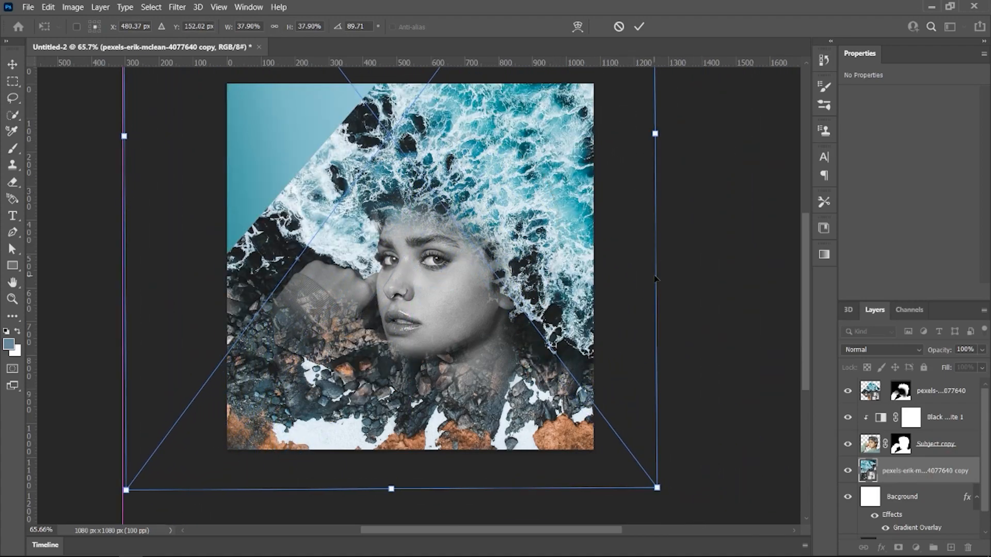
key("Return")
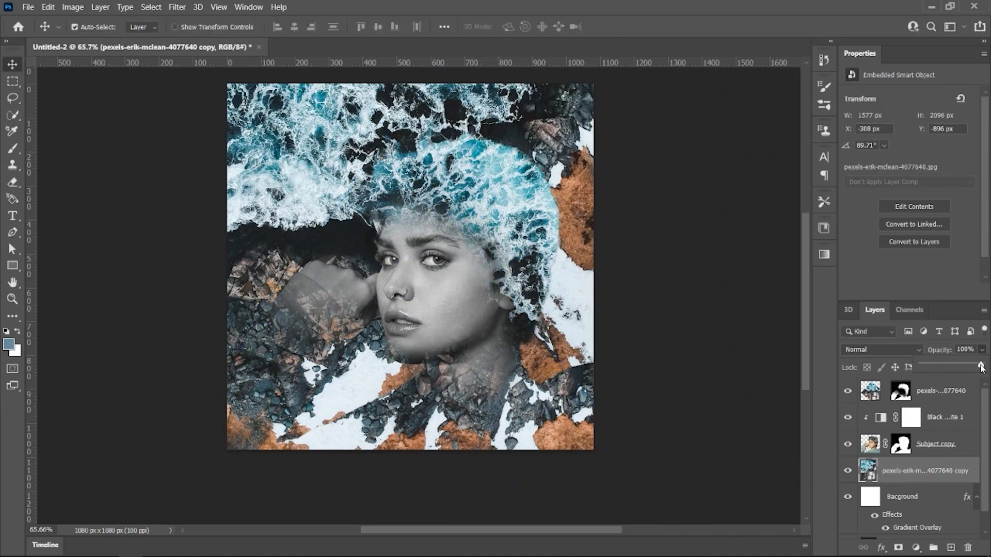
type("8")
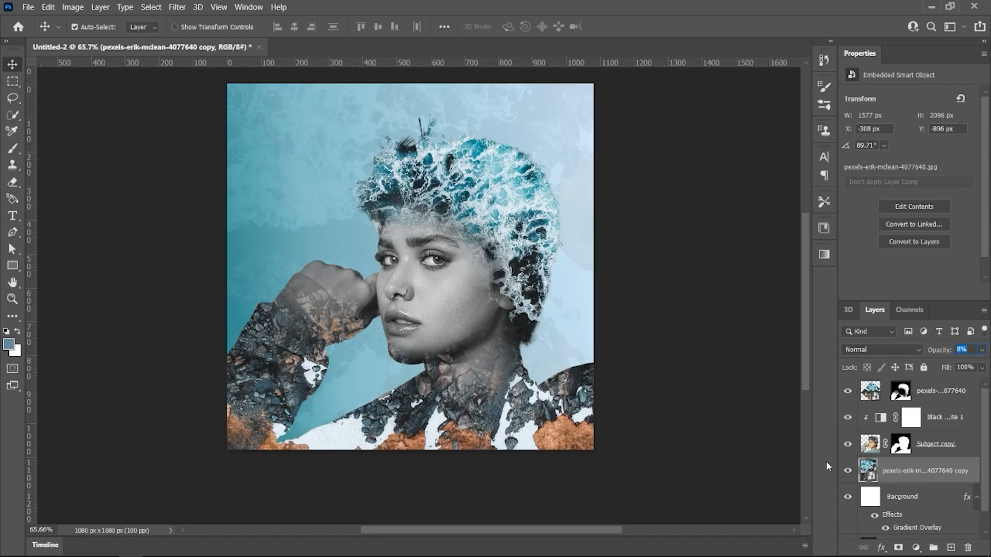
Add a Multiply Drop Shadow to the Subject copy layer with 36% opacity, 90° angle, 16 px distance, 20% spread and 166 px size.
left_click(916, 448)
double_click(968, 448)
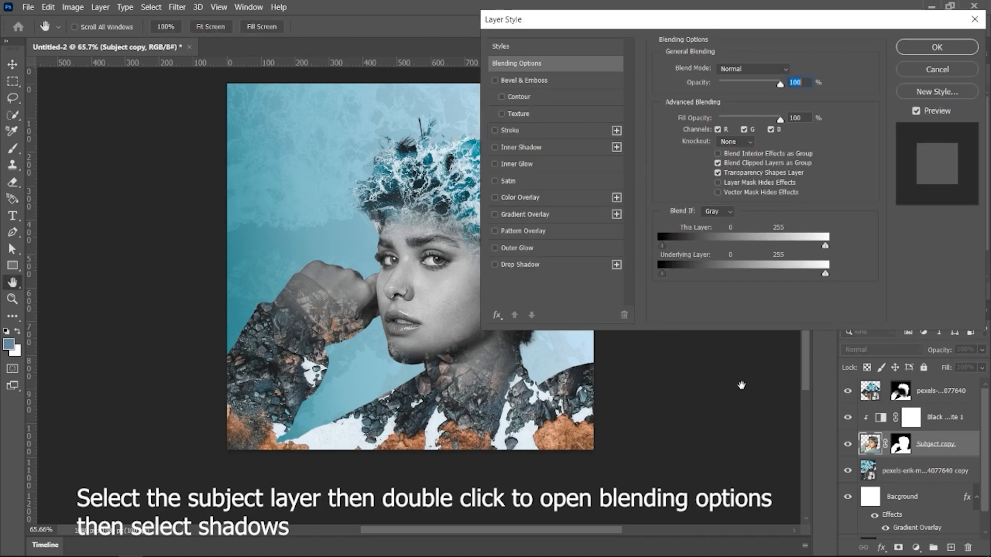
left_click(514, 266)
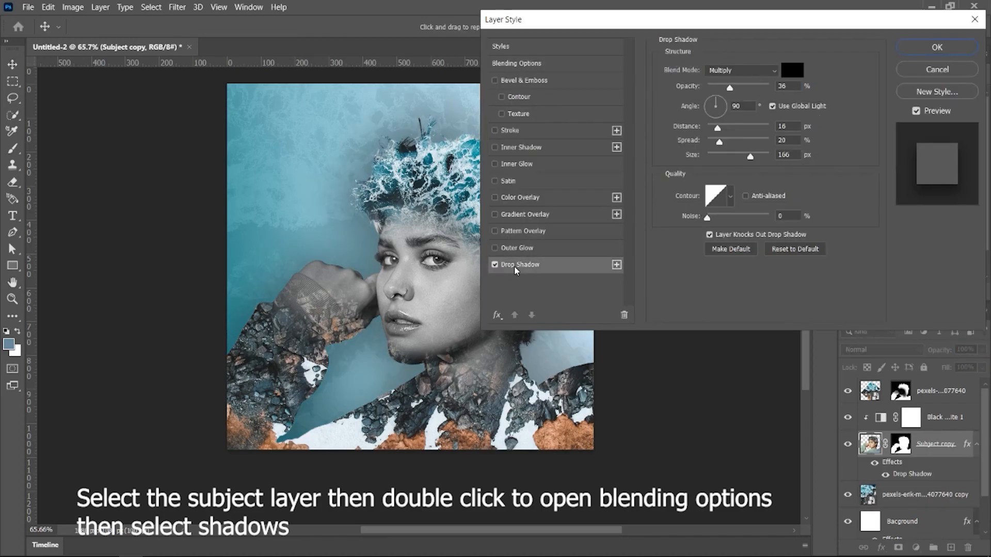